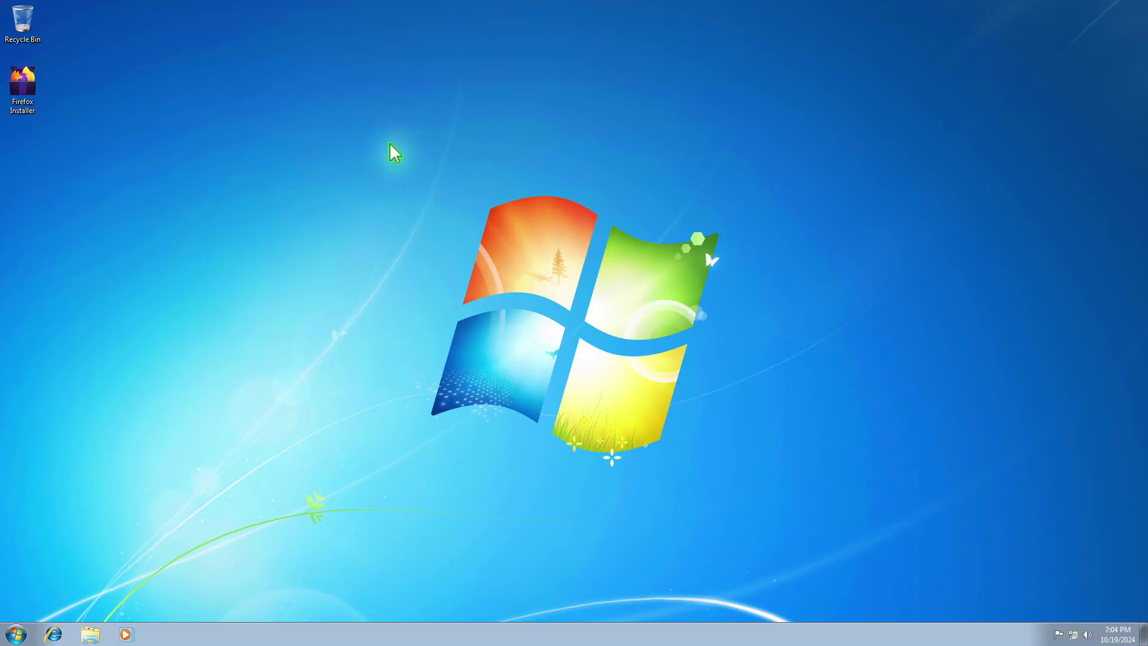
Step: After the Firefox Installer errors, browse Internet Explorer to the ftp.mozilla.org 115.1.0esr win64 en-US folder
double_click(23, 85)
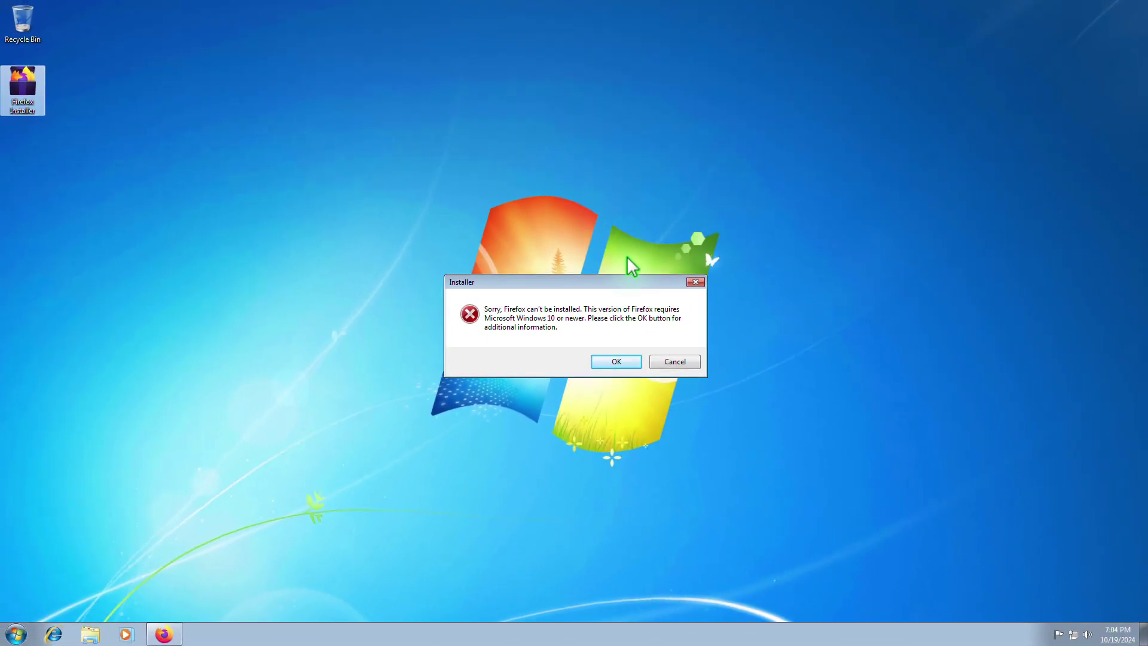
left_click(627, 362)
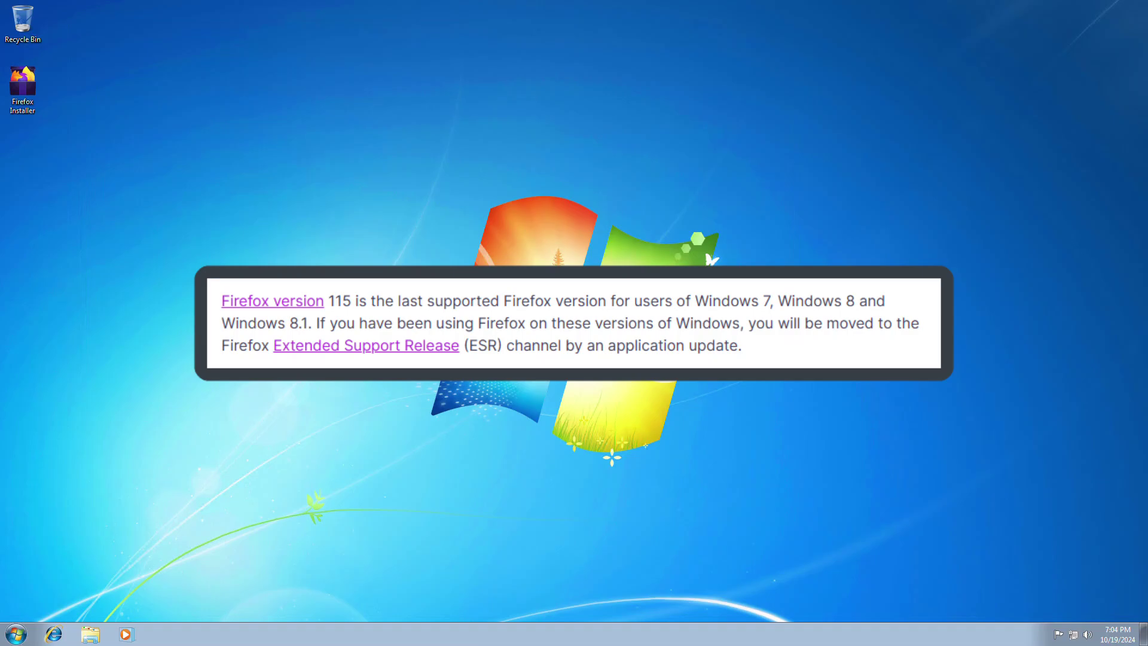
left_click(54, 634)
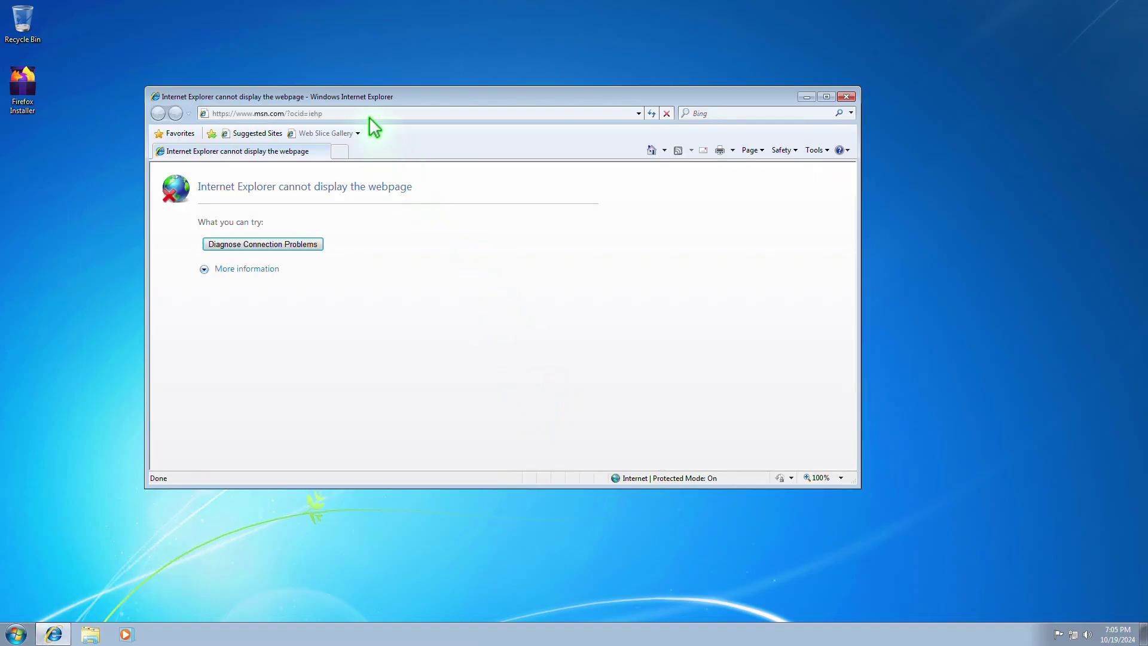
left_click(369, 116)
type("https://ftp.mozilla.org/pub/firefox/releases/115.1.0esr/win64/en-US/")
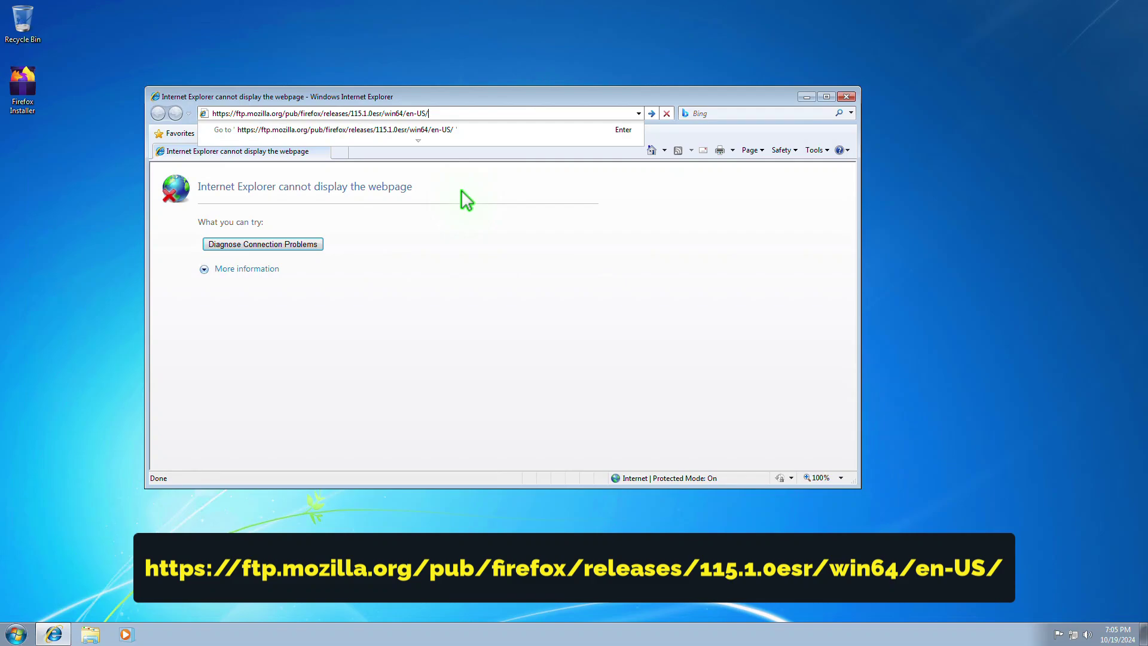
left_click(460, 130)
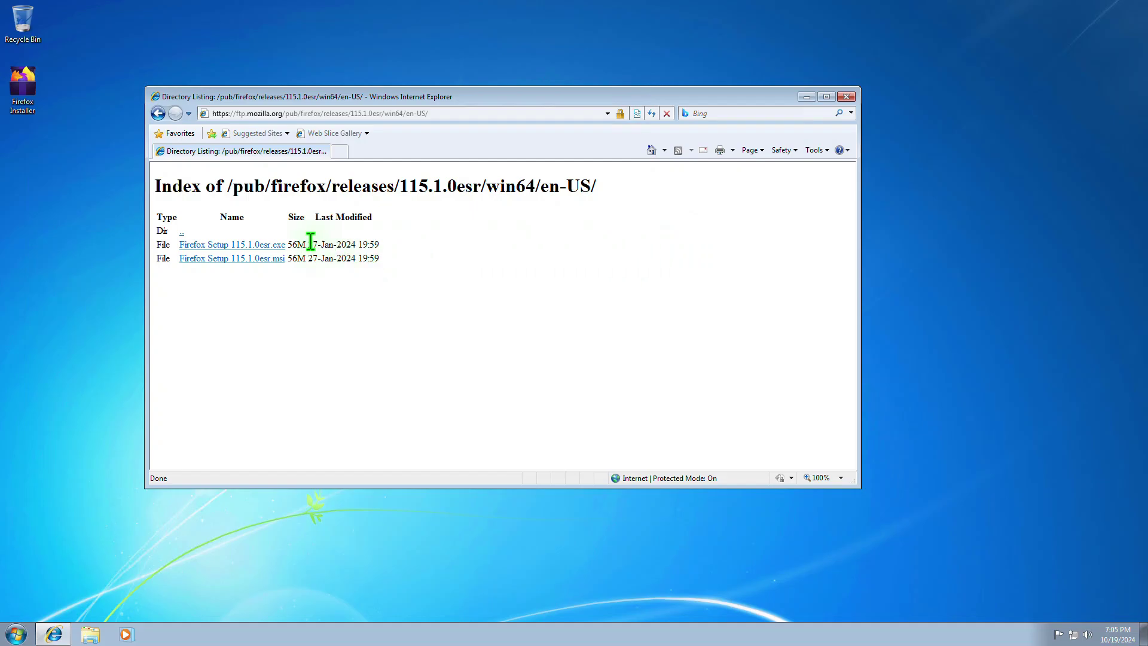
Step: Save Firefox Setup 115.1.0esr.exe (55.7 MB) to Downloads and run it
left_click(274, 246)
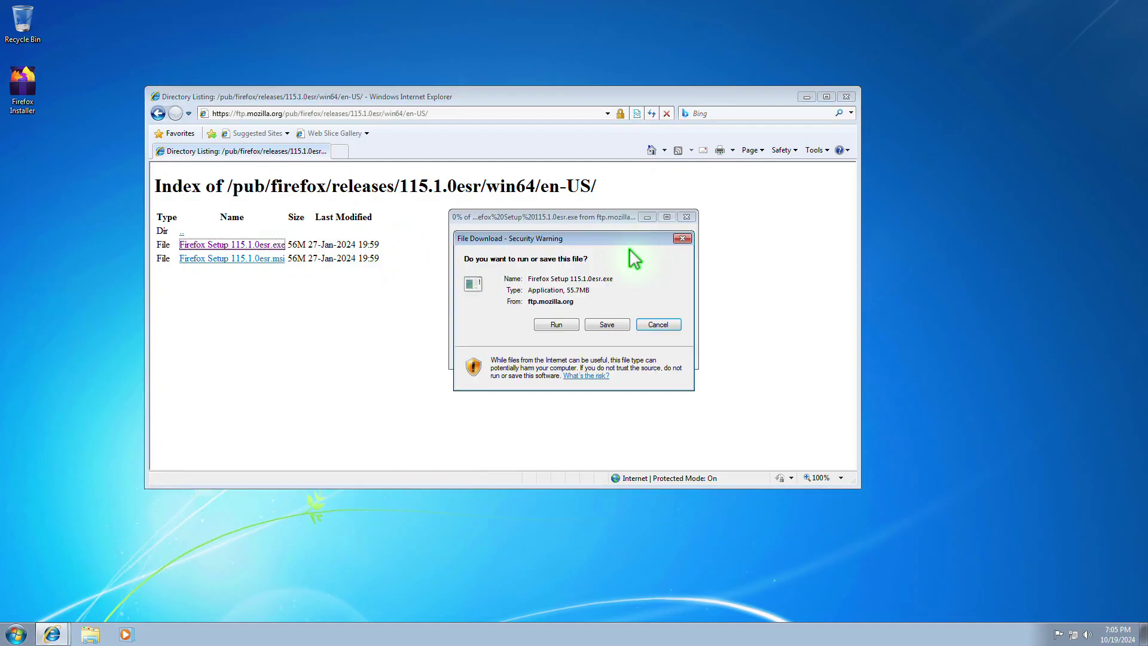
left_click(609, 325)
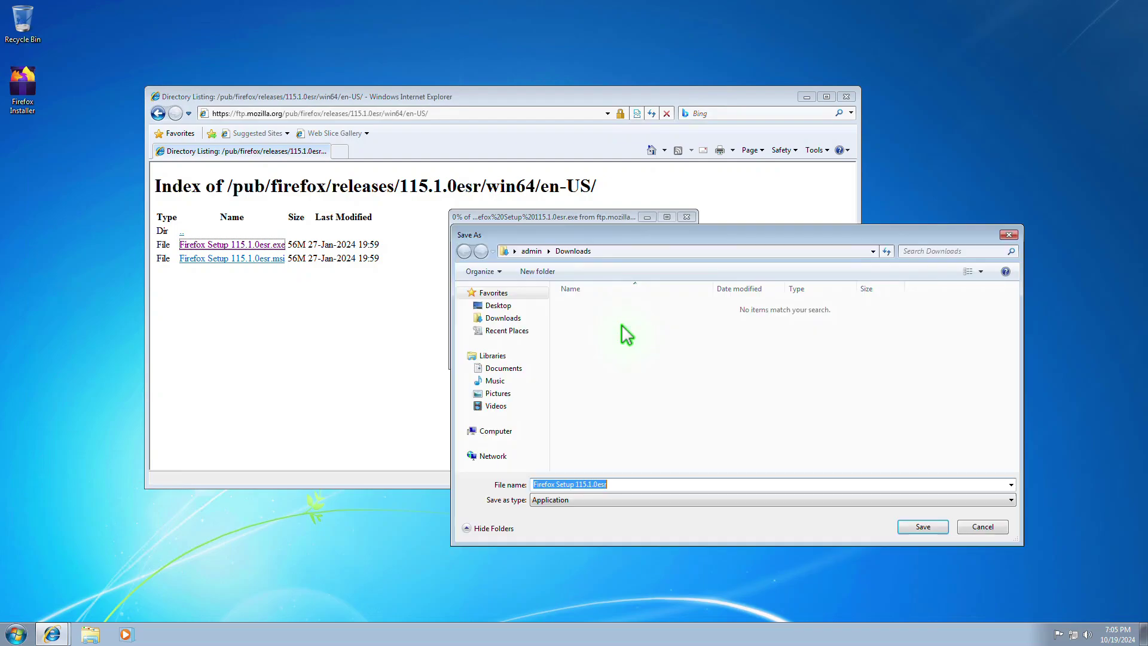
left_click(923, 528)
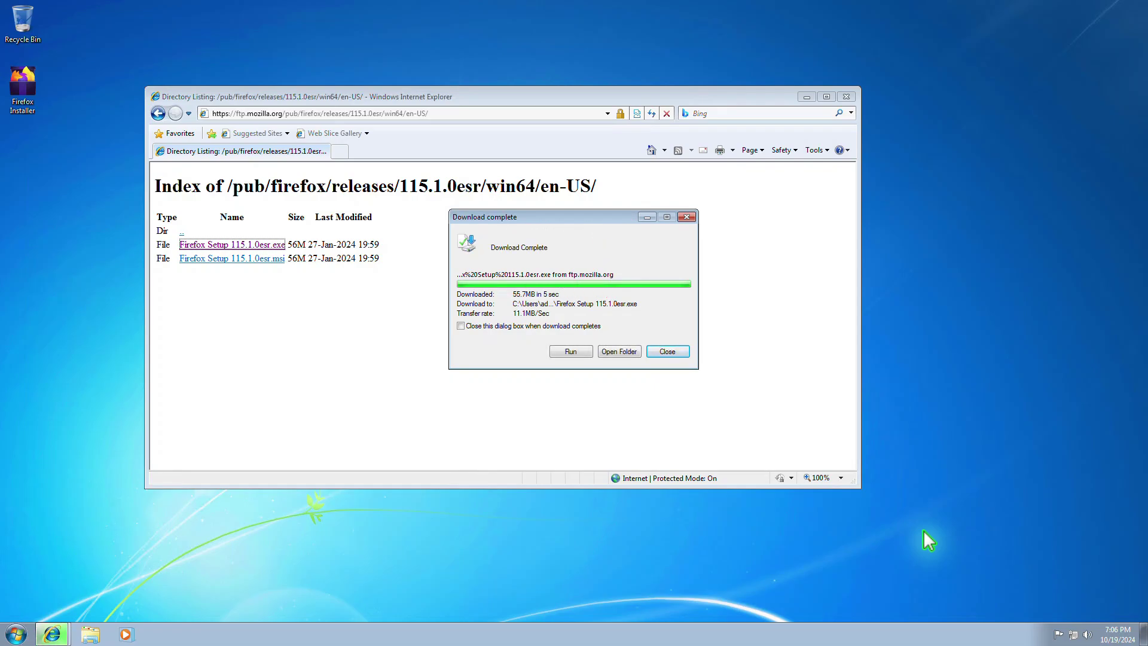
left_click(571, 351)
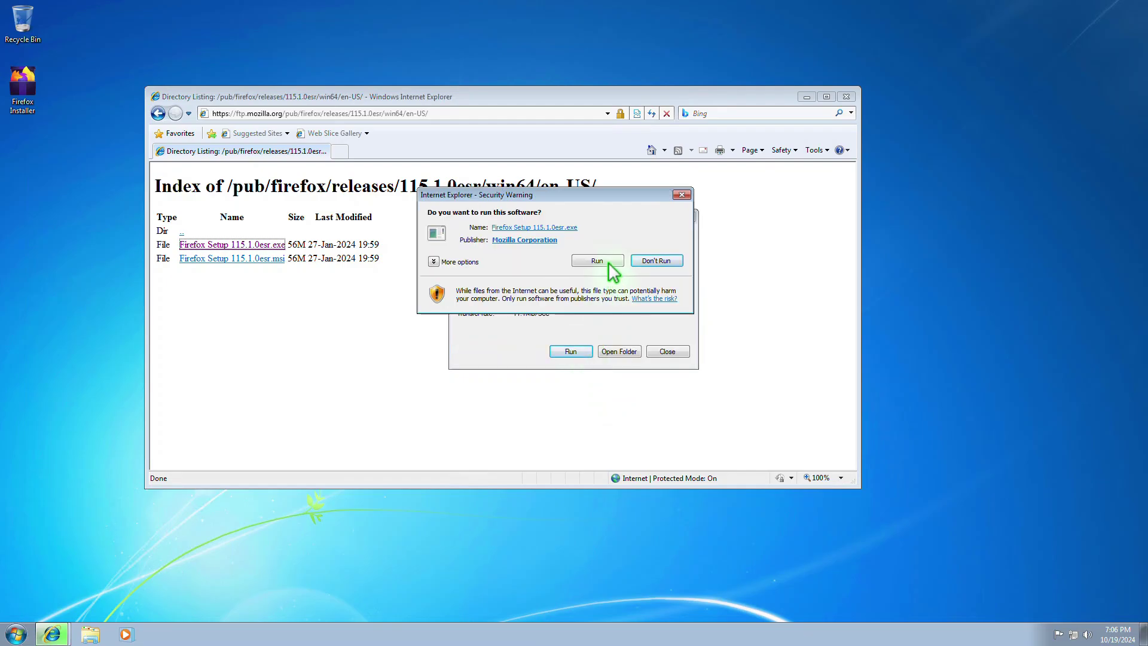
Step: Allow the installer to run and complete a Standard install to C:\Program Files\Mozilla Firefox
left_click(598, 260)
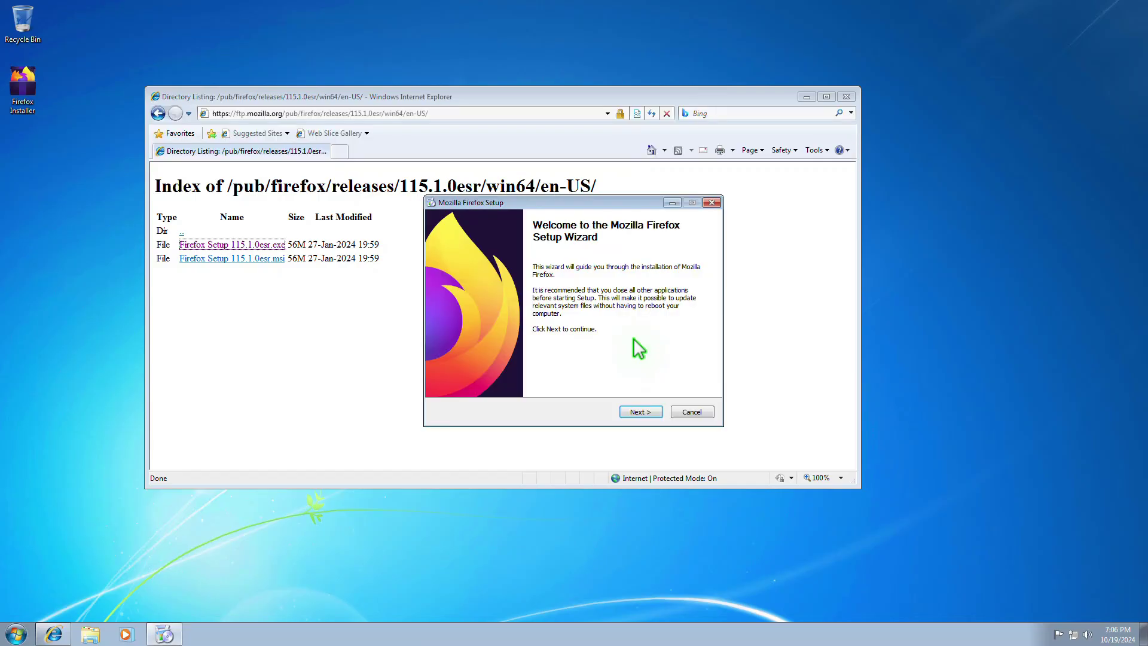
left_click(808, 97)
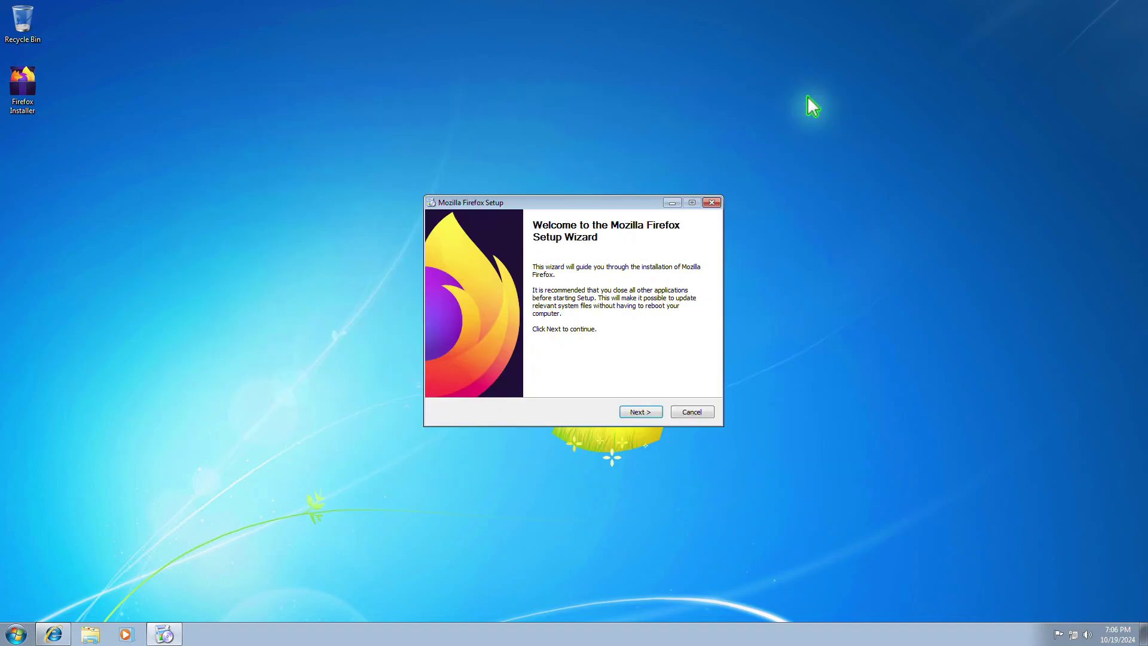
left_click(653, 412)
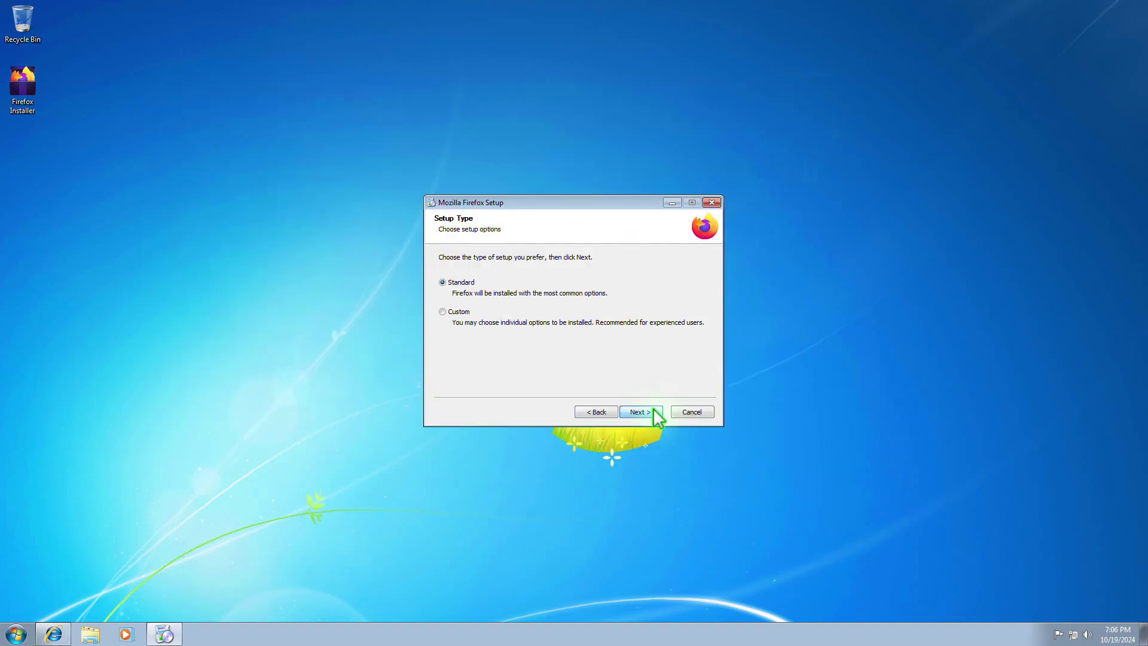
left_click(655, 415)
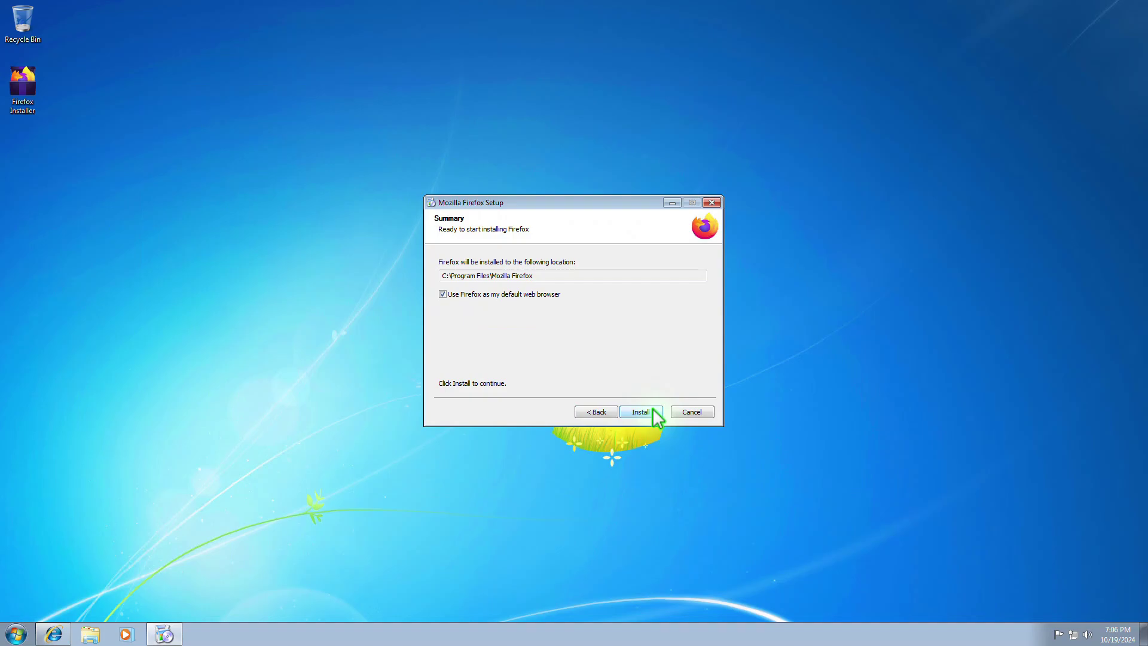
left_click(651, 411)
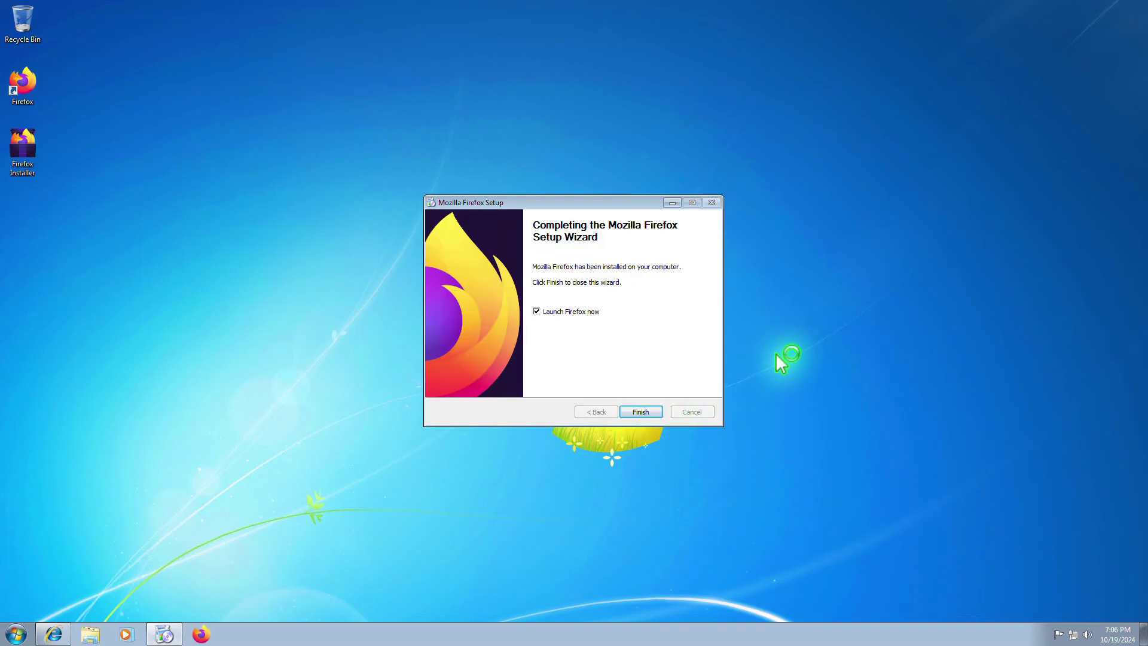
Step: Finish setup with Firefox launching, skip the welcome and import cards, and start browsing
left_click(657, 412)
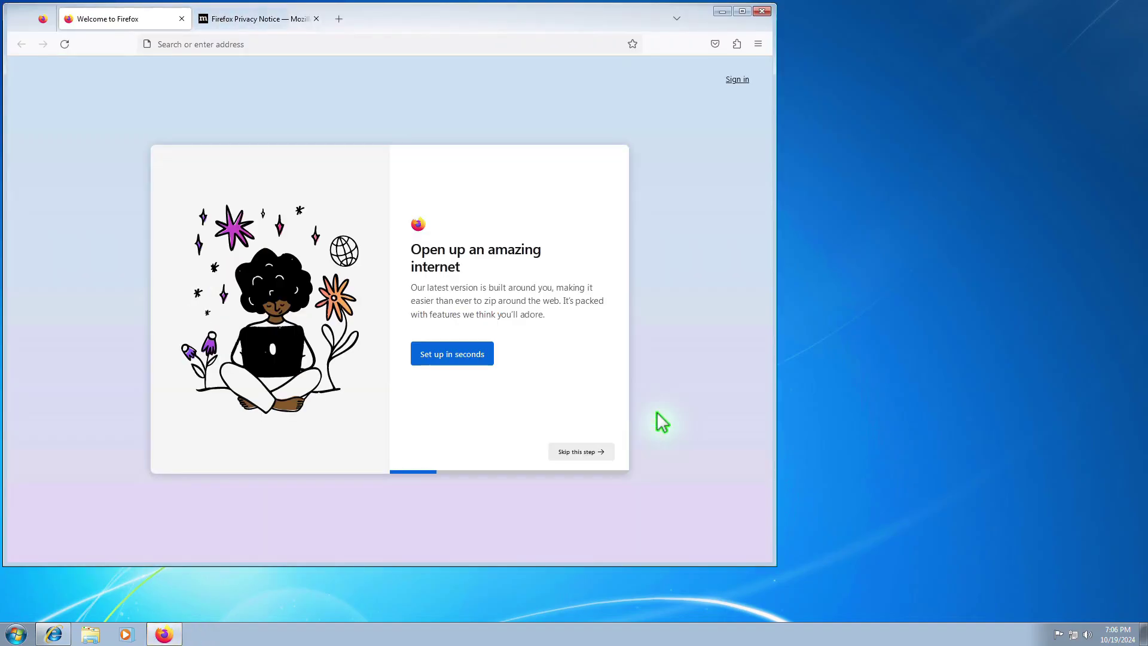
left_click(585, 452)
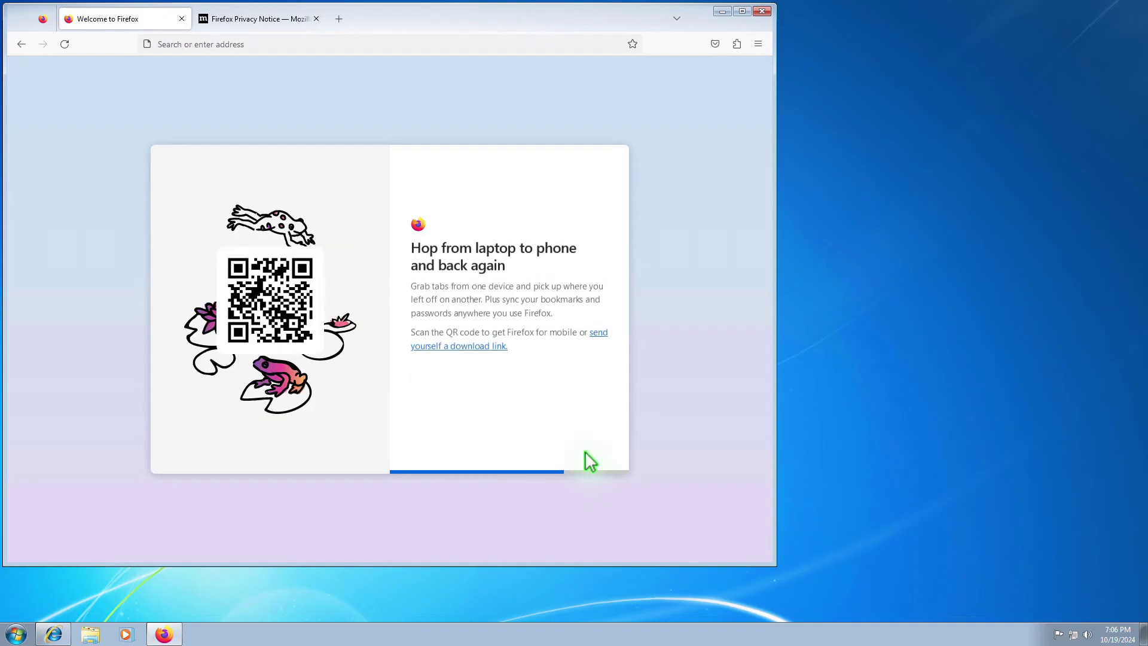
left_click(590, 457)
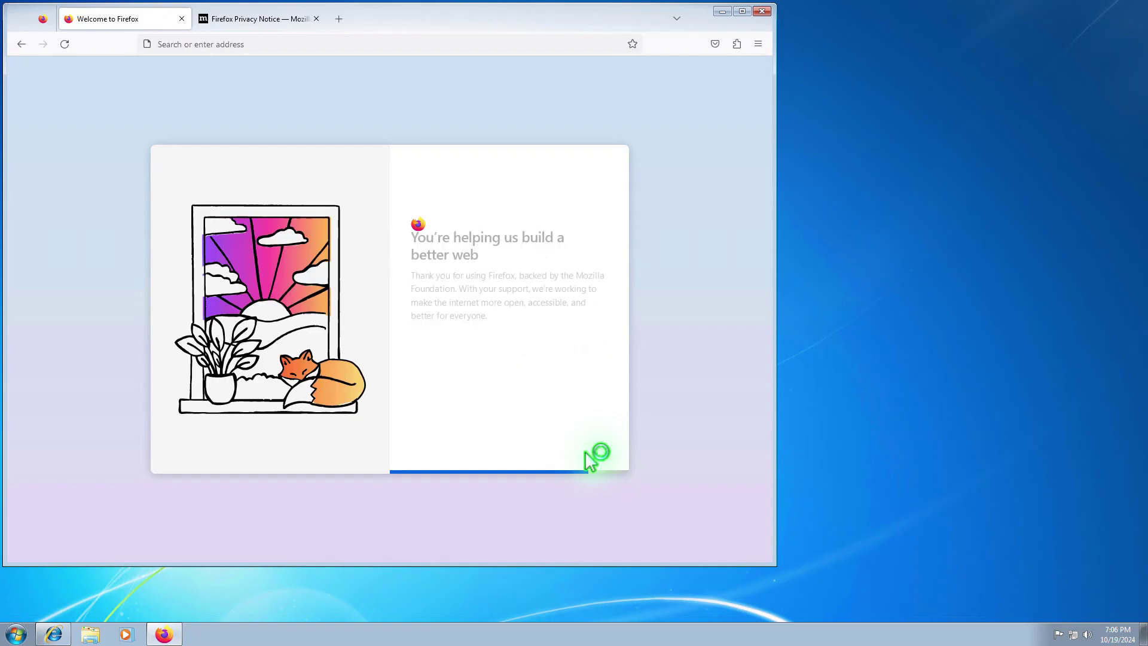
left_click(468, 370)
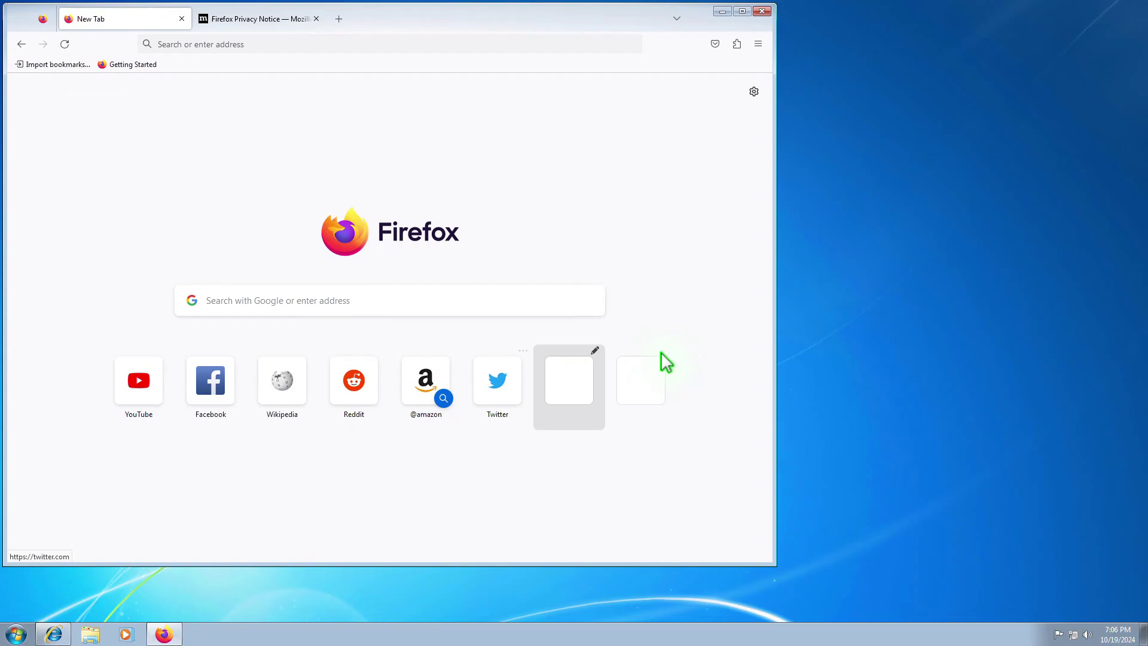
Step: Open wikipedia.org from the Wikipedia top-site tile on the New Tab page
left_click(285, 385)
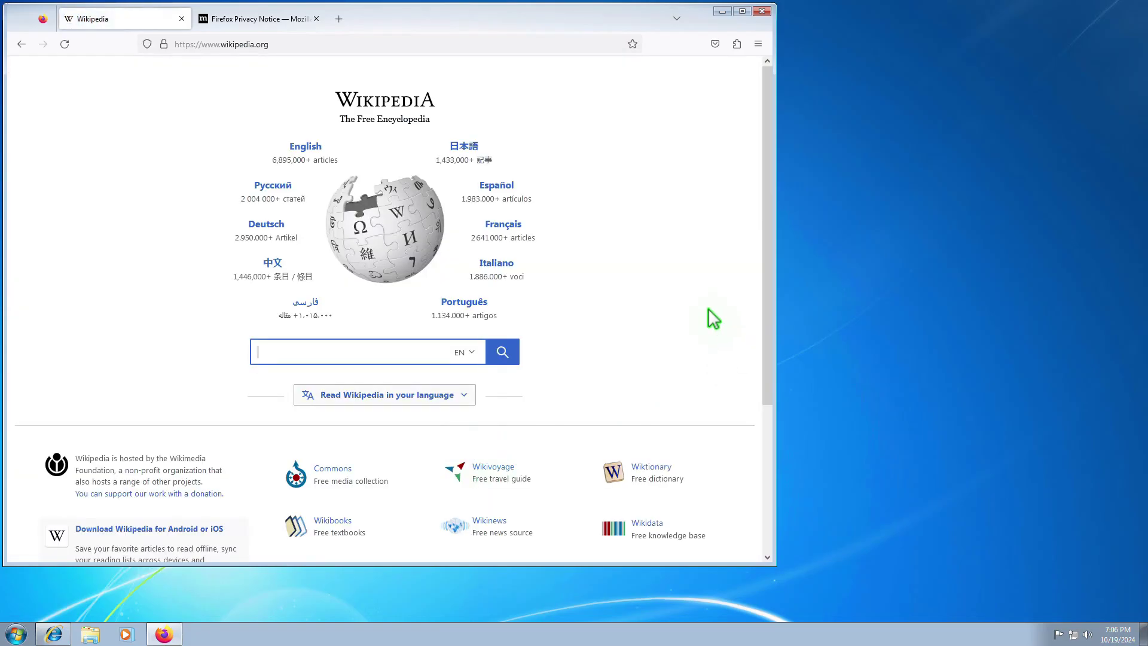